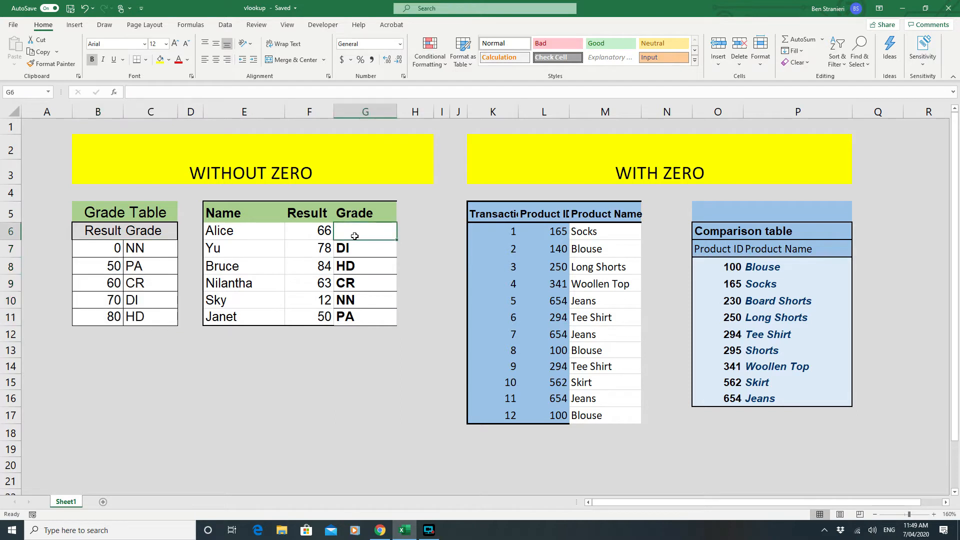
Step: Enter the formula =VLOOKUP(F6,table,2) in G6, using the Grade Table range as the lookup table
type("=")
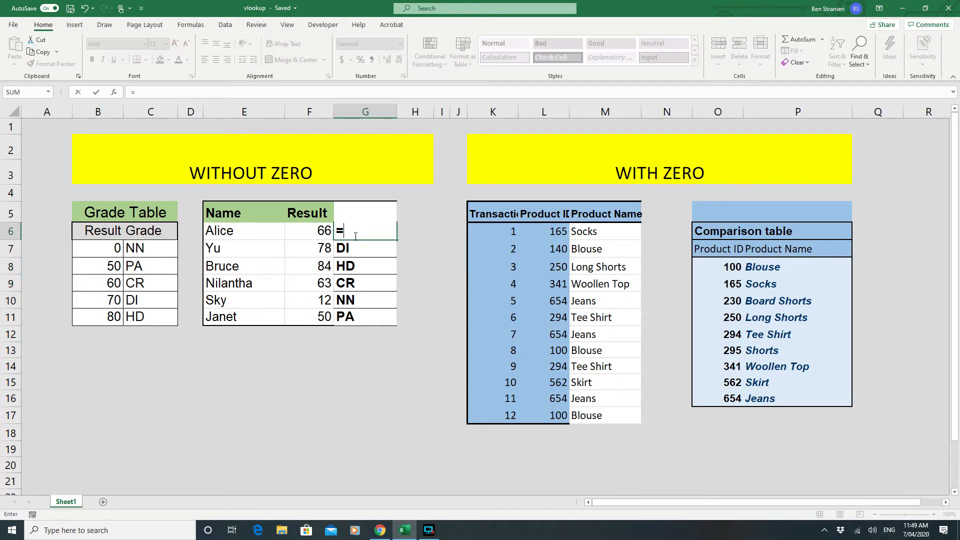
type("vlooku")
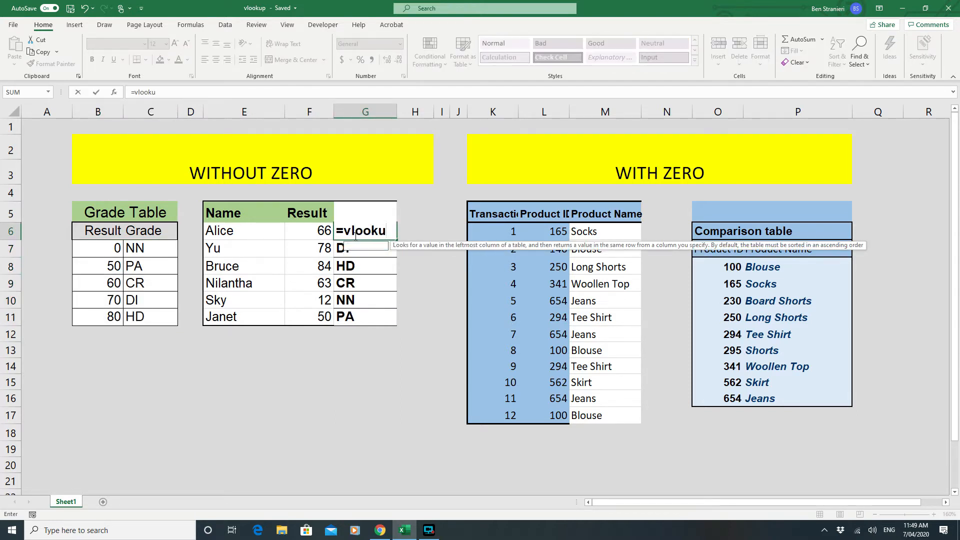
type("p(")
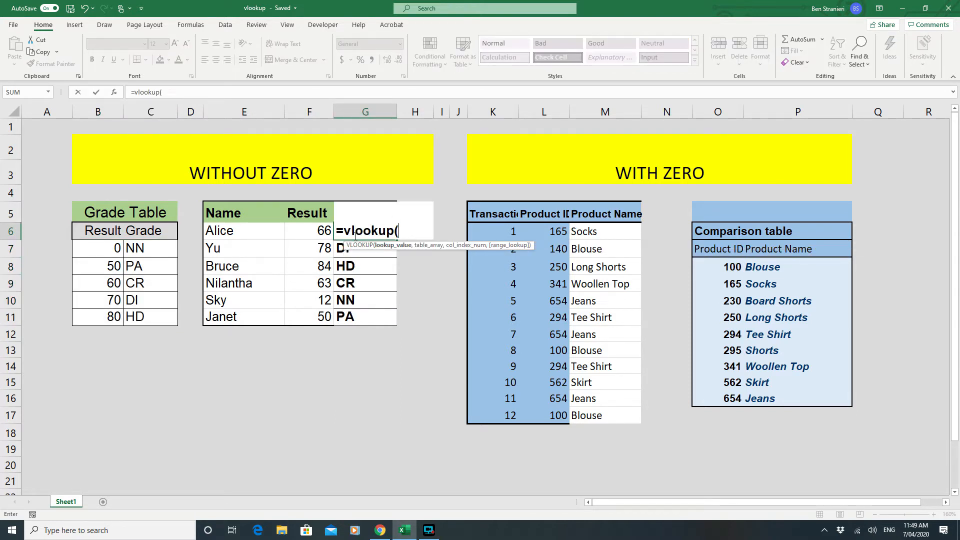
left_click(301, 226)
type(",")
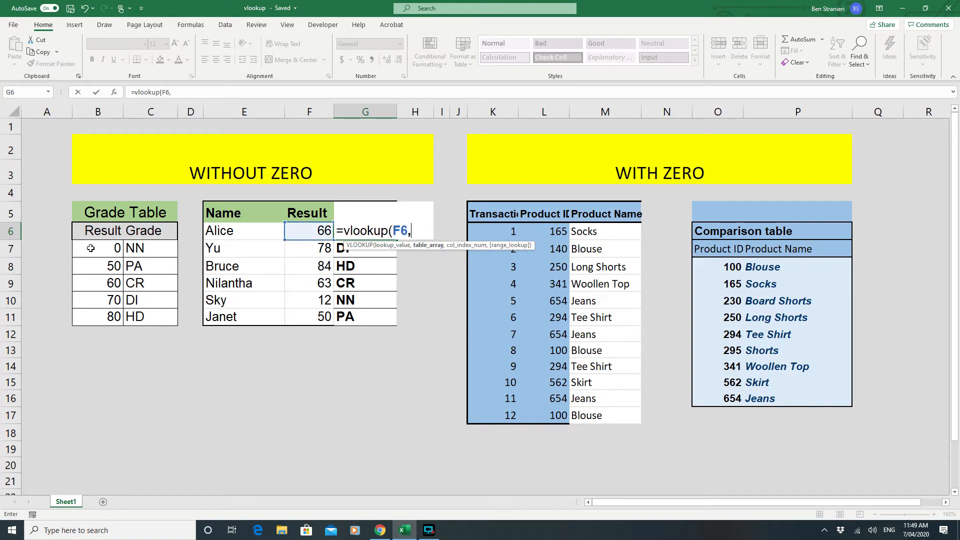
left_click_drag(94, 248, 141, 322)
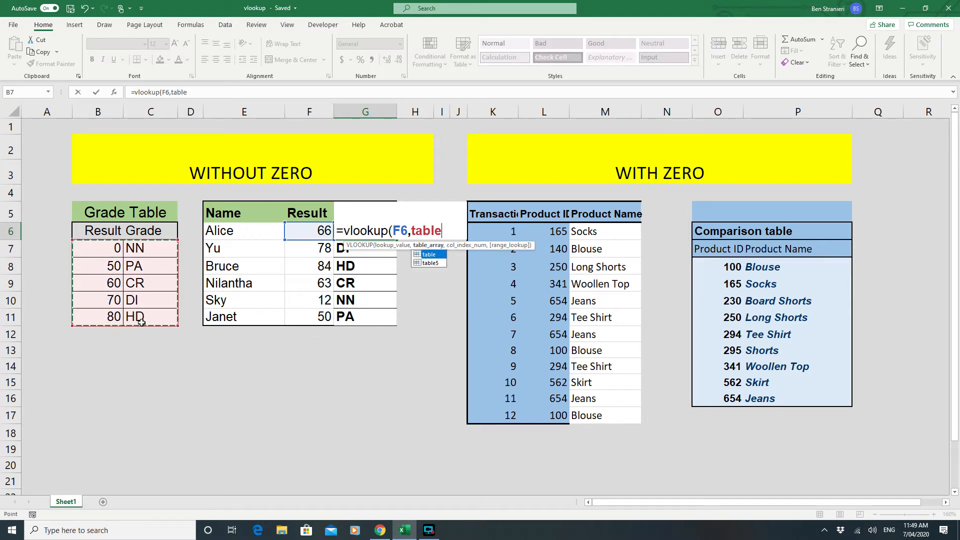
type(",2")
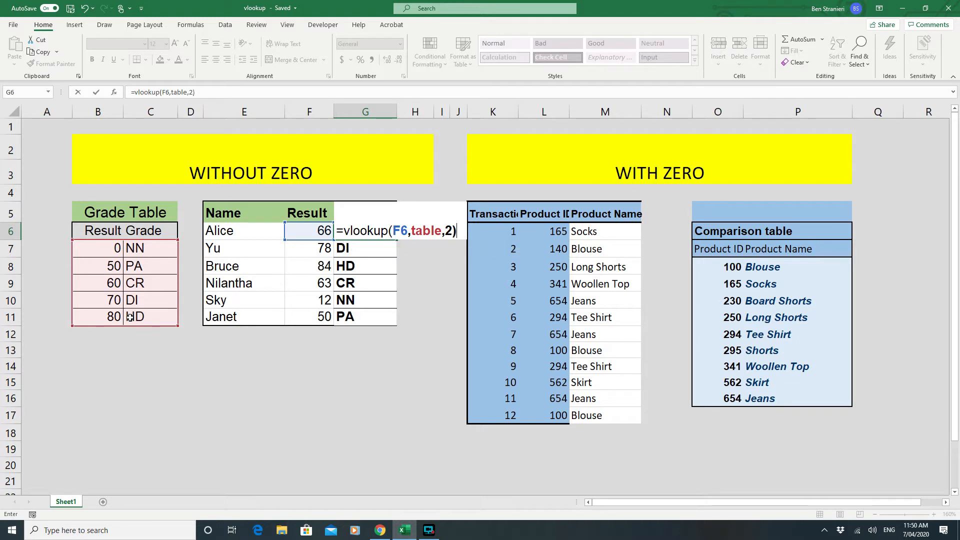
key("ctrl+Return")
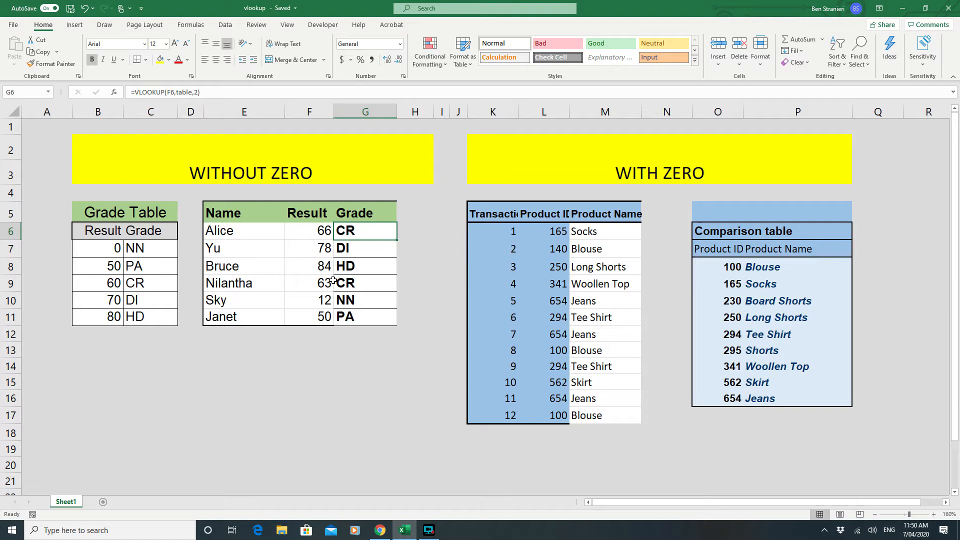
Step: Add 0 as the fourth argument of the G6 formula, making it =VLOOKUP(F6,table,2,0) for an exact match
double_click(367, 234)
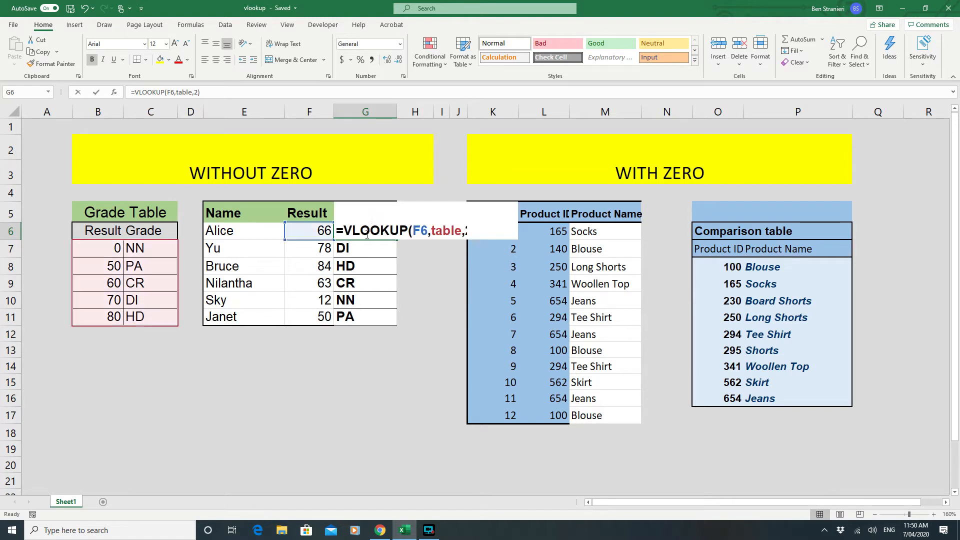
left_click(474, 231)
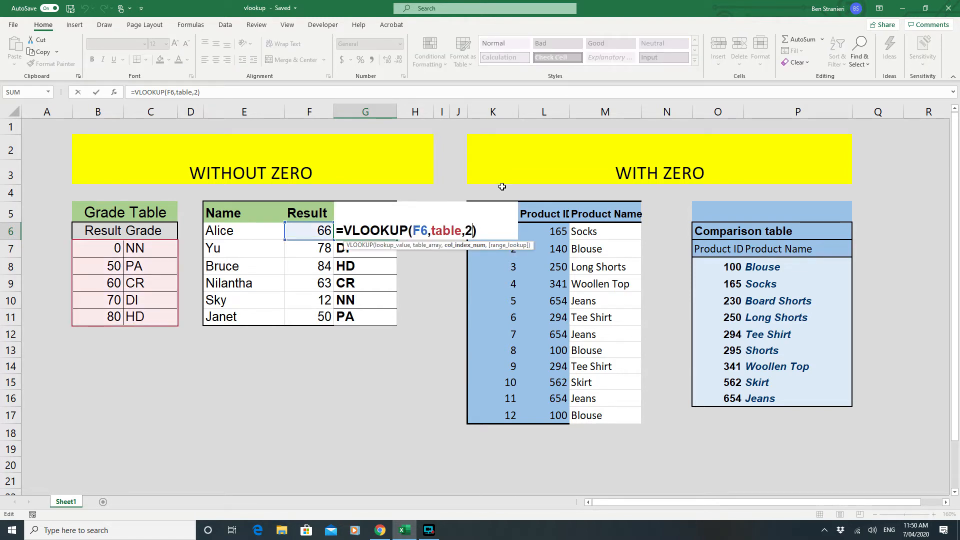
type(",0")
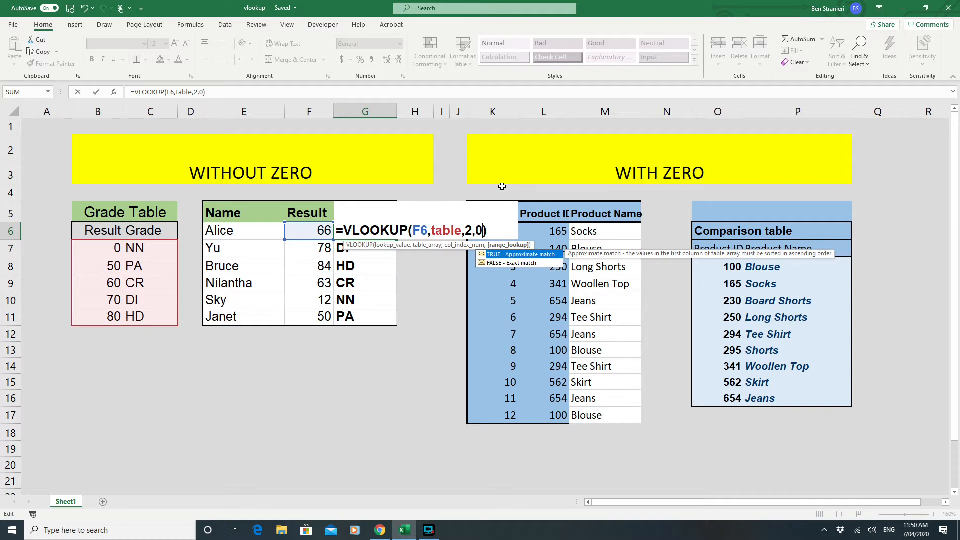
left_click(496, 265)
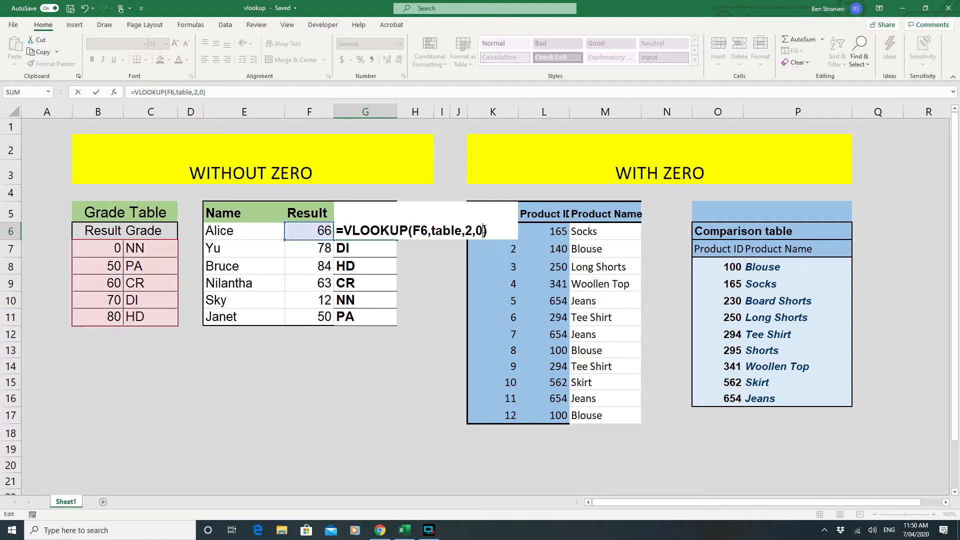
key("BackSpace")
key("BackSpace")
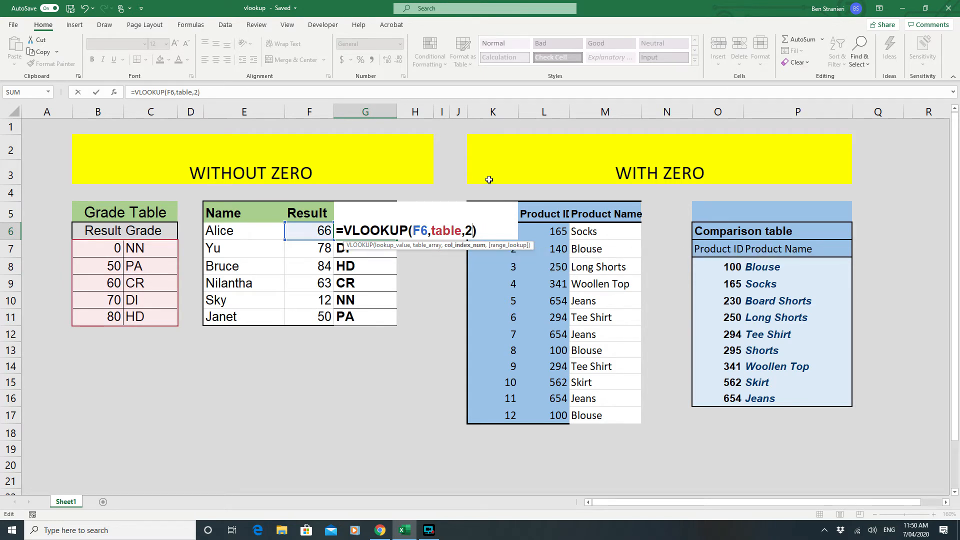
type(",0")
key("Return")
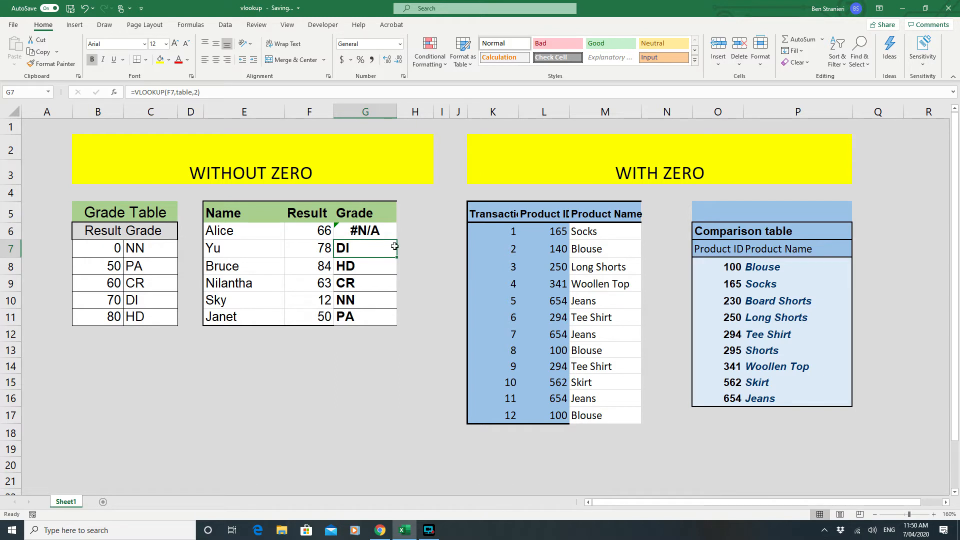
Step: Examine the final argument of the G6 formula and compare the result in F6 with the Grade Table thresholds in B7:B11
double_click(381, 231)
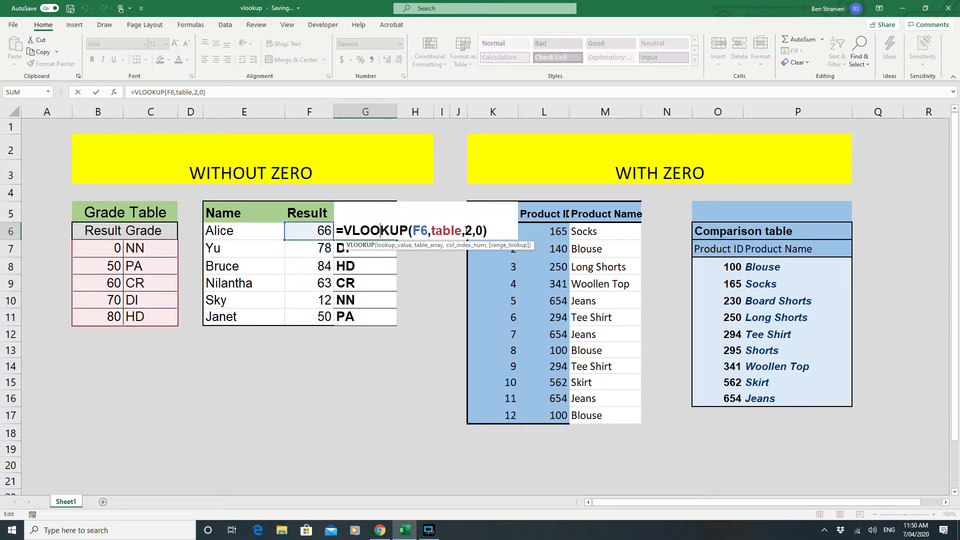
double_click(478, 230)
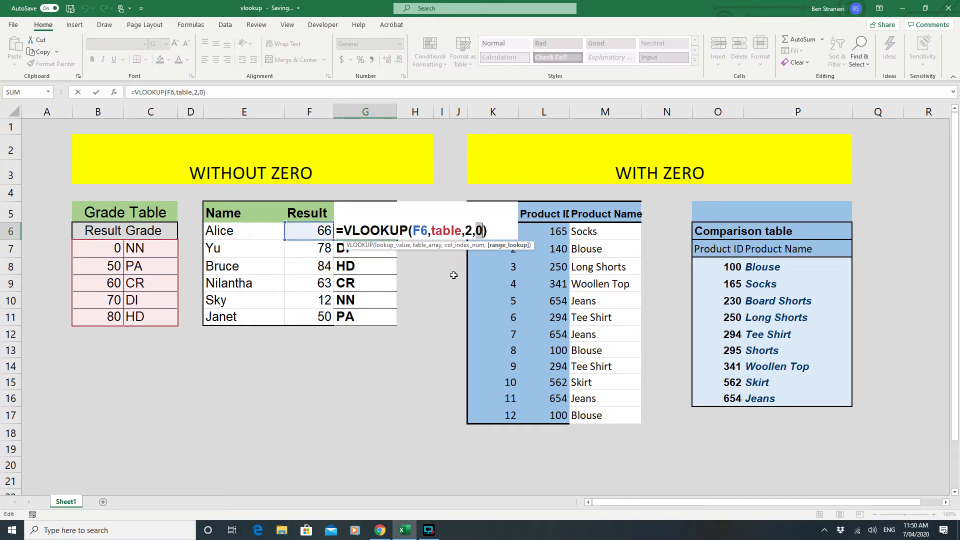
key("ctrl+Return")
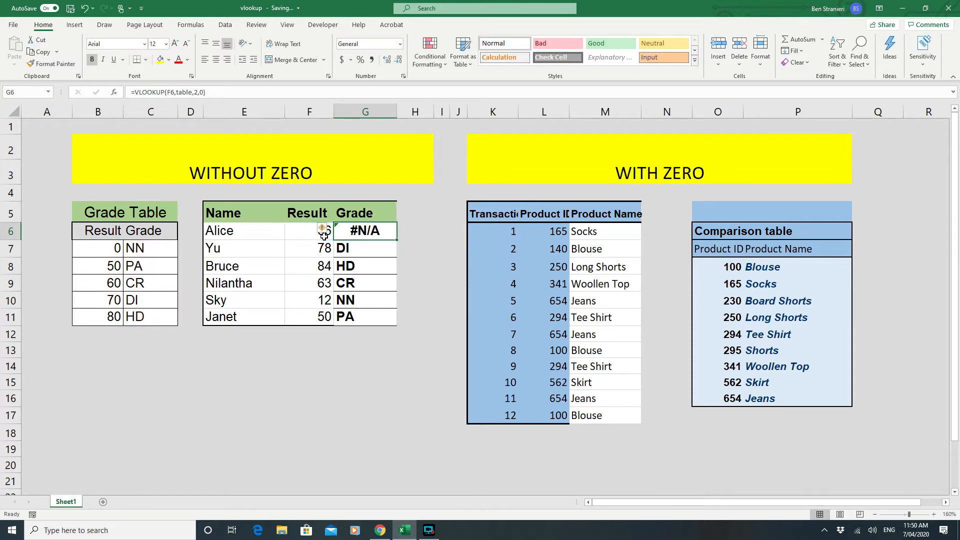
left_click(308, 236)
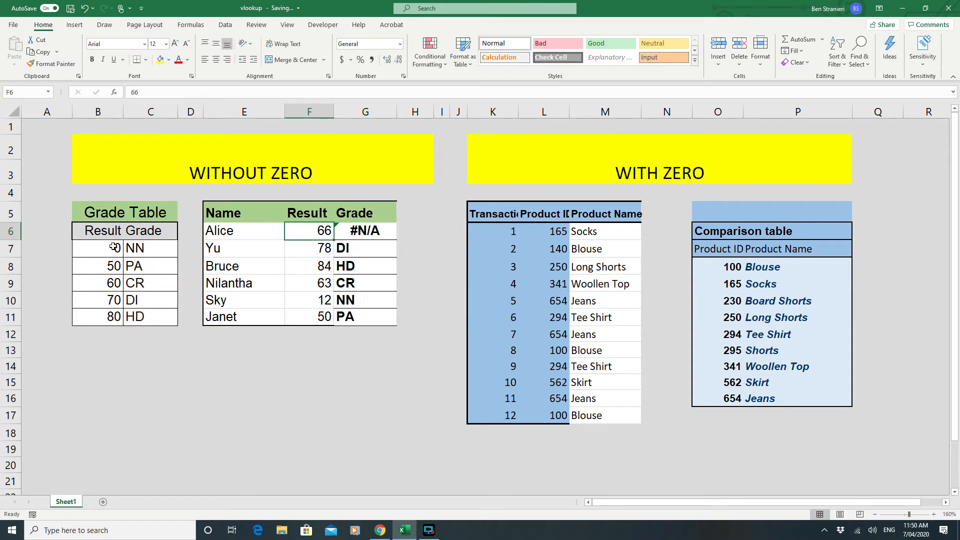
left_click_drag(113, 247, 114, 314)
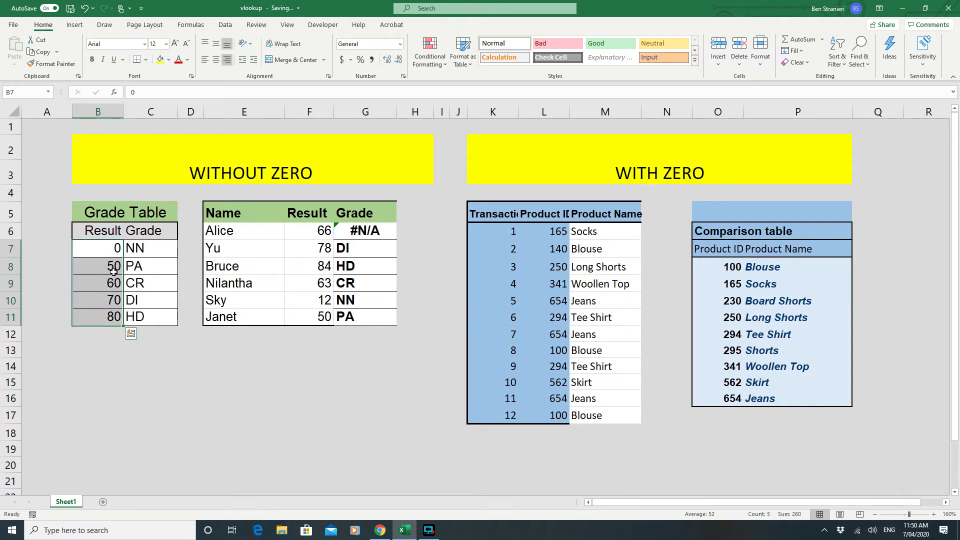
left_click(99, 283)
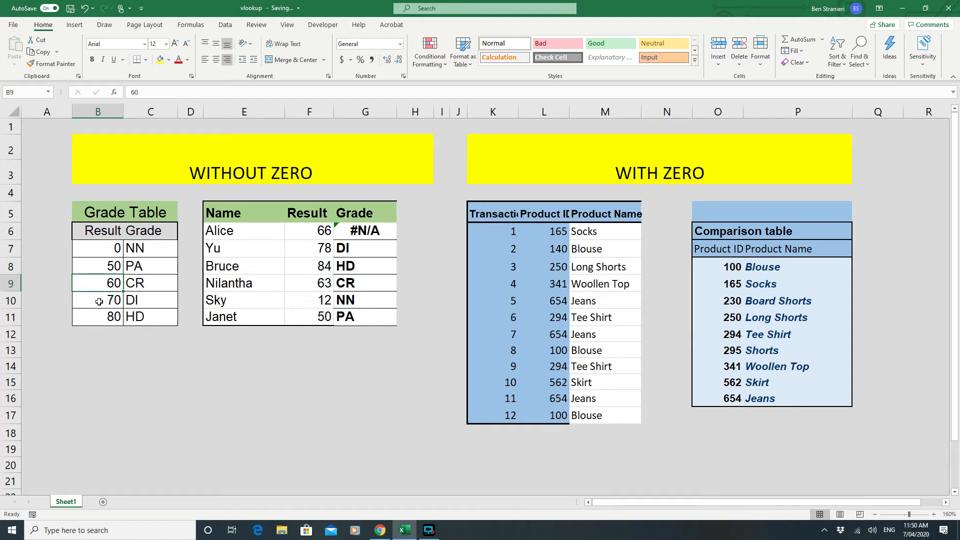
left_click(101, 300)
left_click(305, 234)
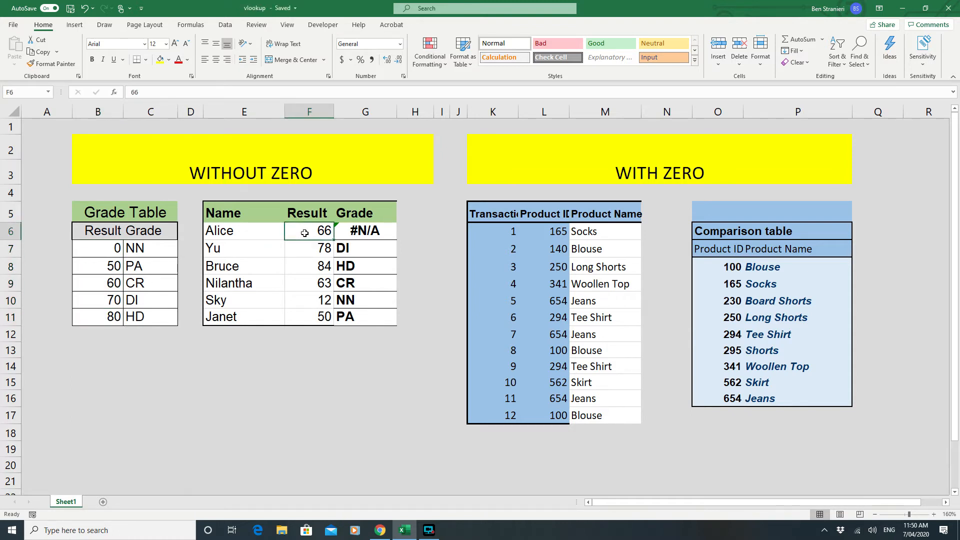
Step: Remove the zero argument from the G6 formula, restoring it to =VLOOKUP(F6,table,2)
left_click(366, 233)
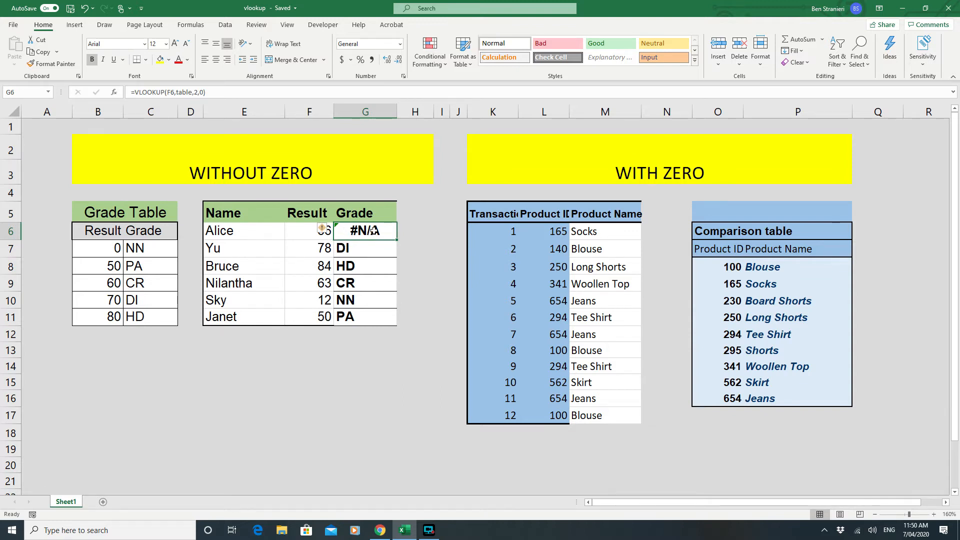
double_click(372, 231)
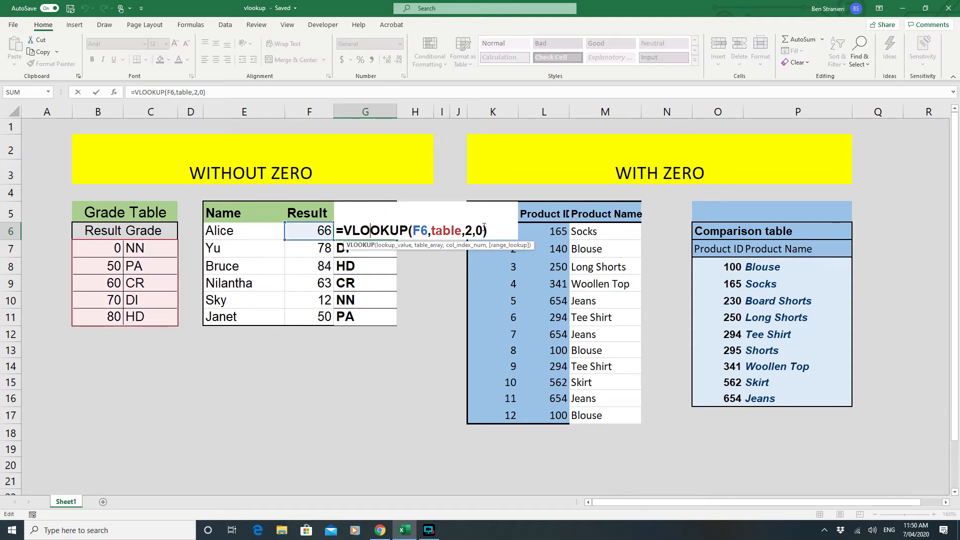
left_click(483, 228)
key("BackSpace")
key("BackSpace")
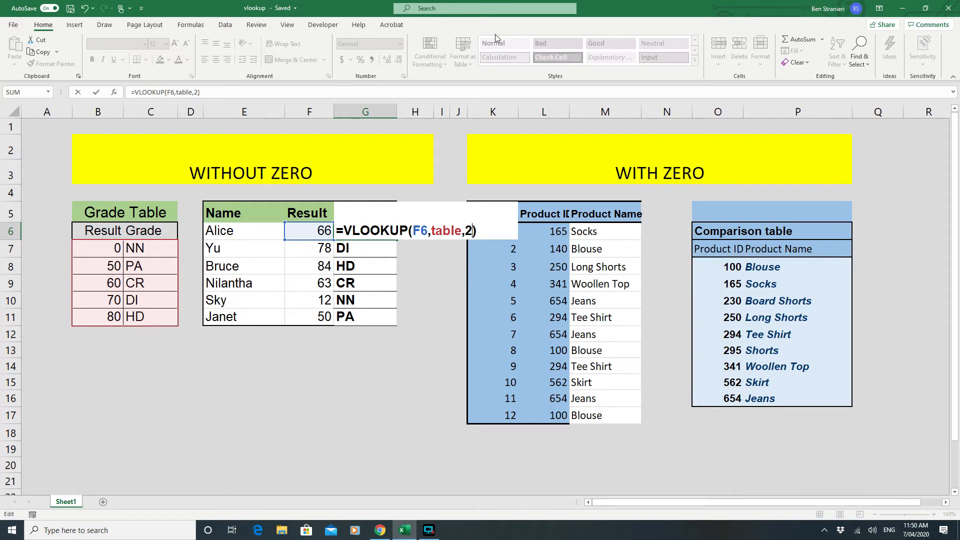
key("Return")
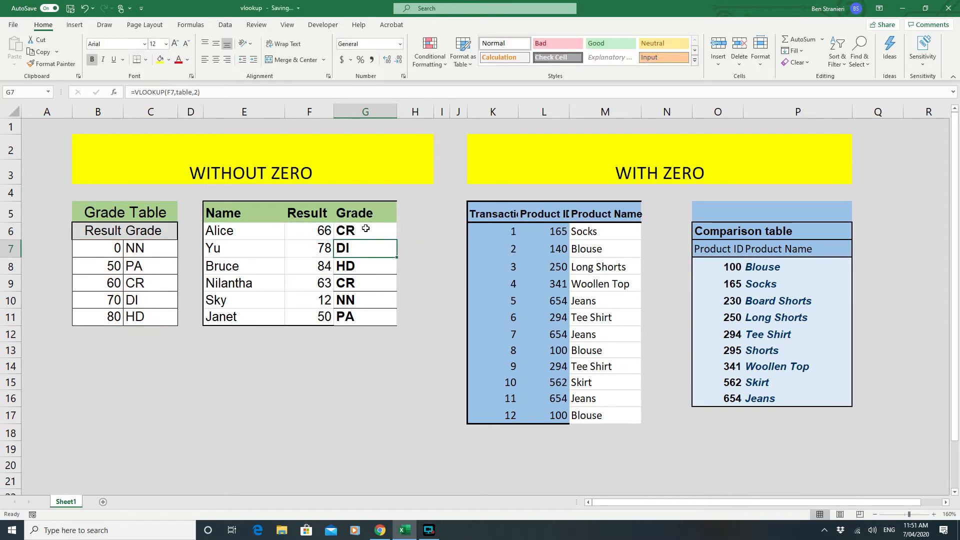
left_click(365, 229)
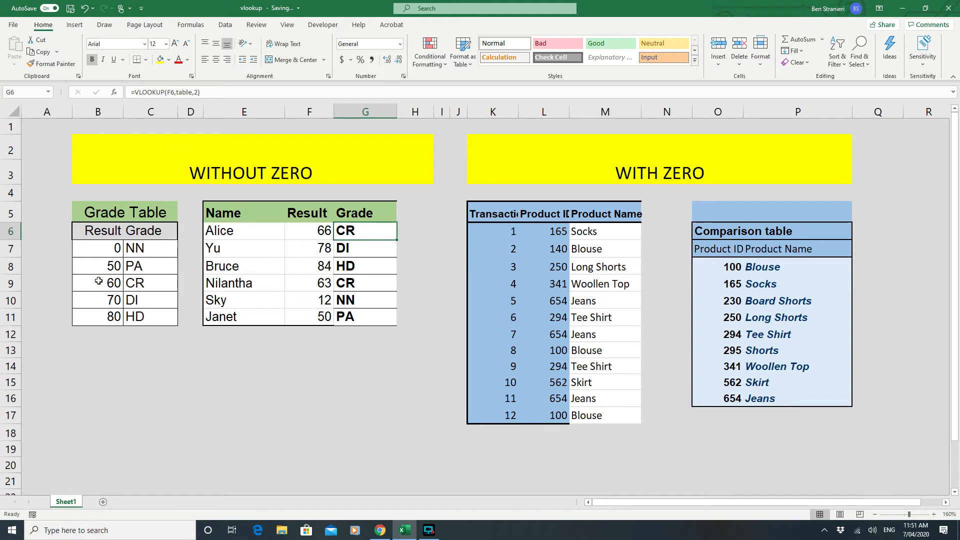
Step: Fill the Grade Table thresholds in B9:B10 and the CR grade in C9 with yellow
left_click_drag(98, 281, 99, 300)
left_click(160, 60)
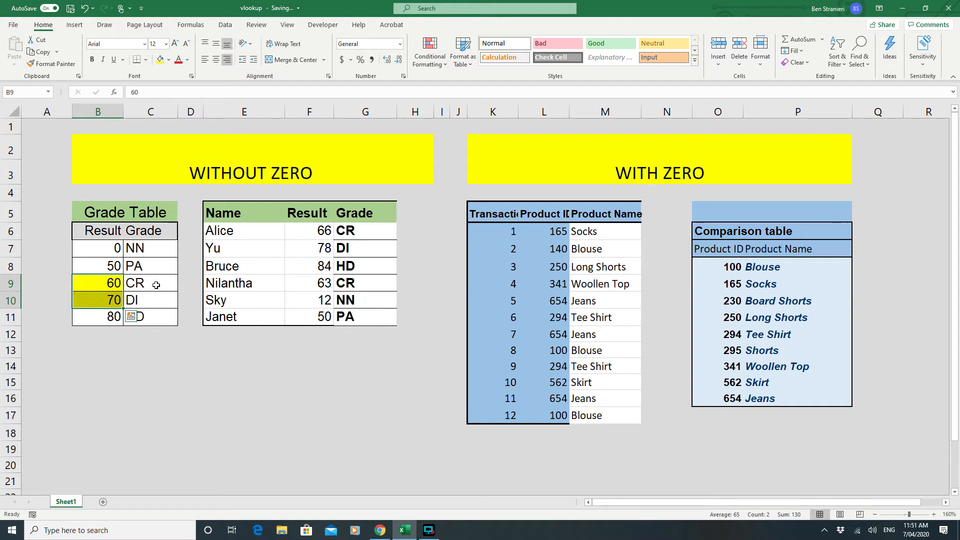
left_click(135, 286)
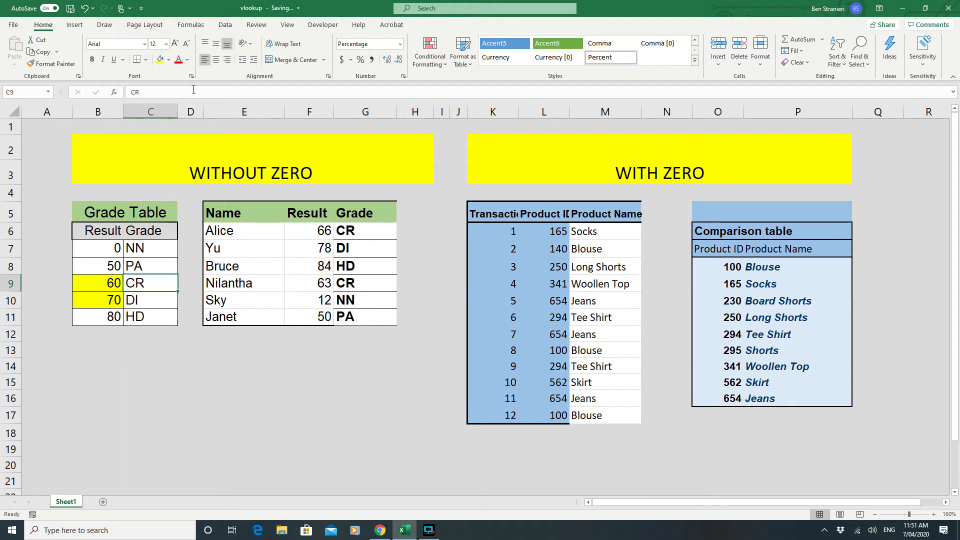
left_click(160, 60)
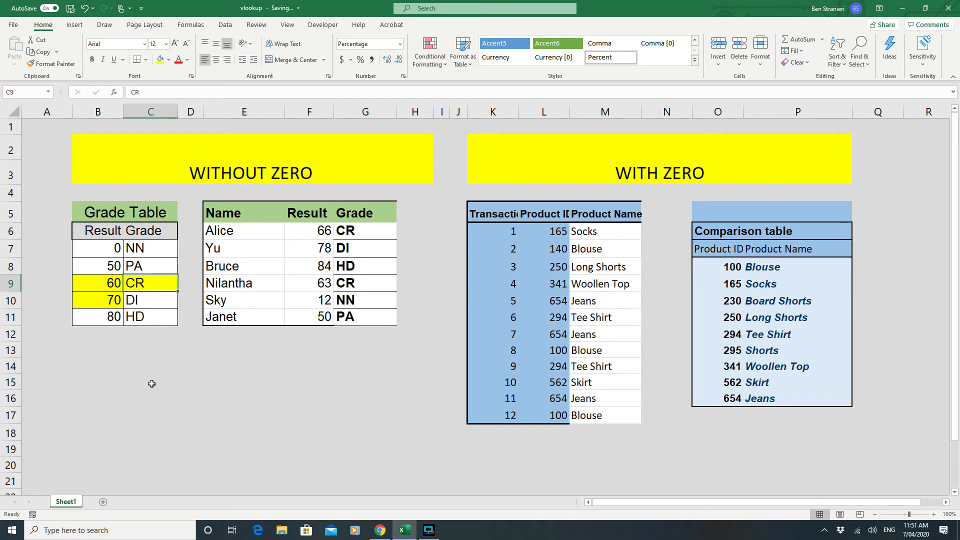
Step: Review the VLOOKUP formula in G6 against the result in F6 and the highlighted thresholds in B9:B10
double_click(374, 234)
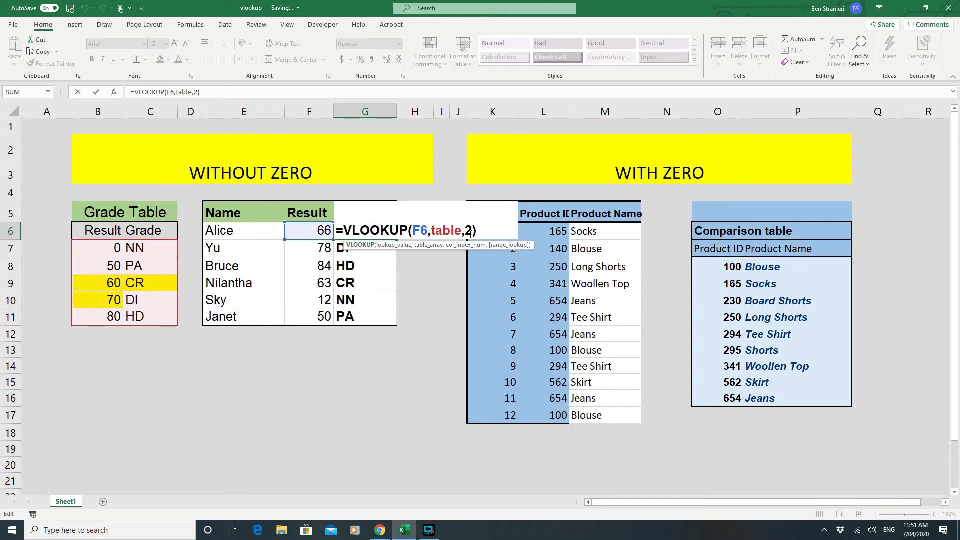
key("Escape")
left_click(325, 235)
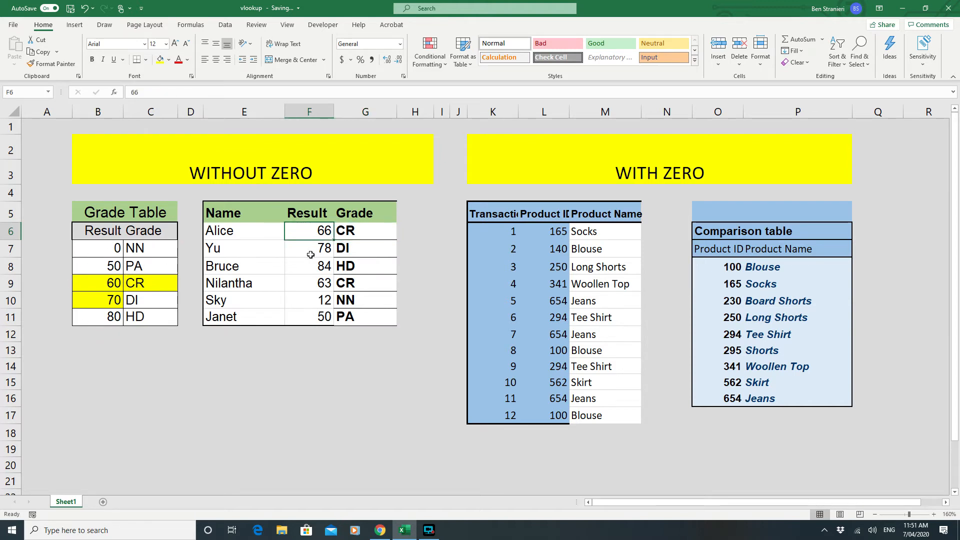
left_click_drag(89, 284, 93, 301)
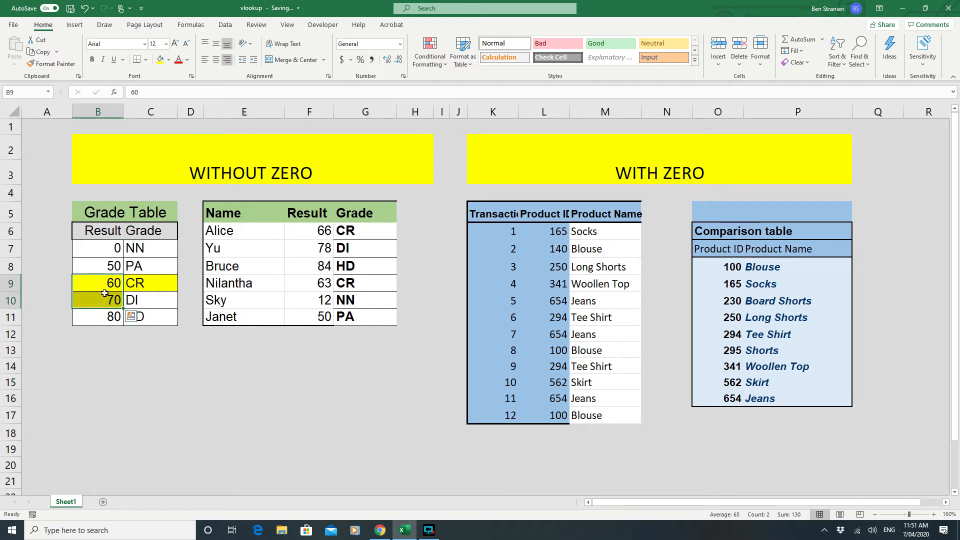
Step: Clear the product name in M6 and widen column L to fit its Product ID heading
left_click(615, 232)
key("Delete")
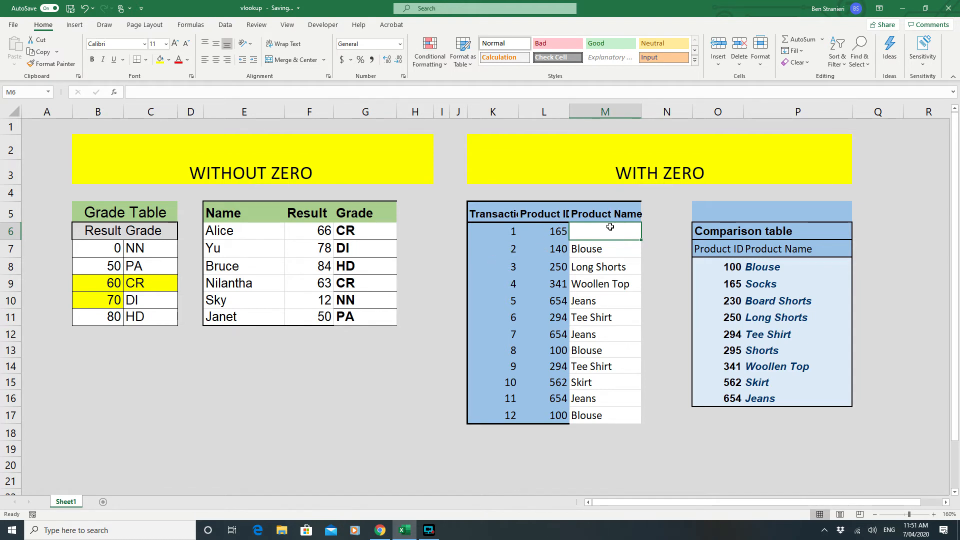
left_click_drag(569, 109, 584, 109)
Step: Fill the Comparison table row for product 165 Socks (O9:P9) with yellow to match the Product ID in L6
left_click(564, 234)
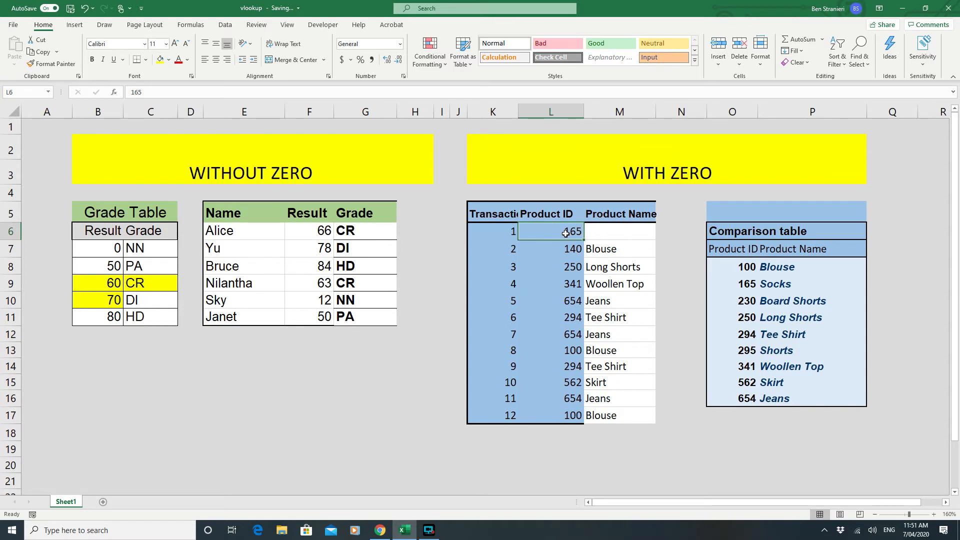
left_click(729, 284)
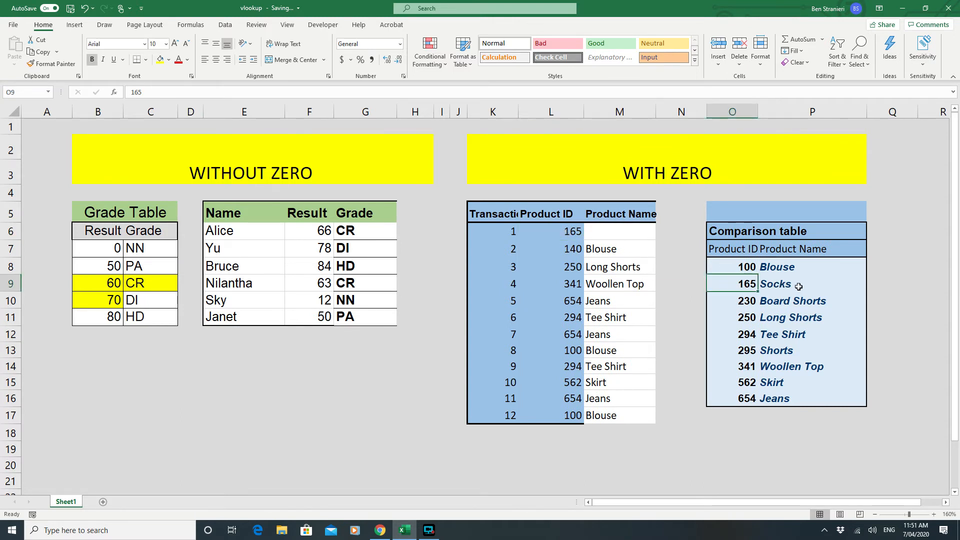
left_click_drag(744, 286, 860, 288)
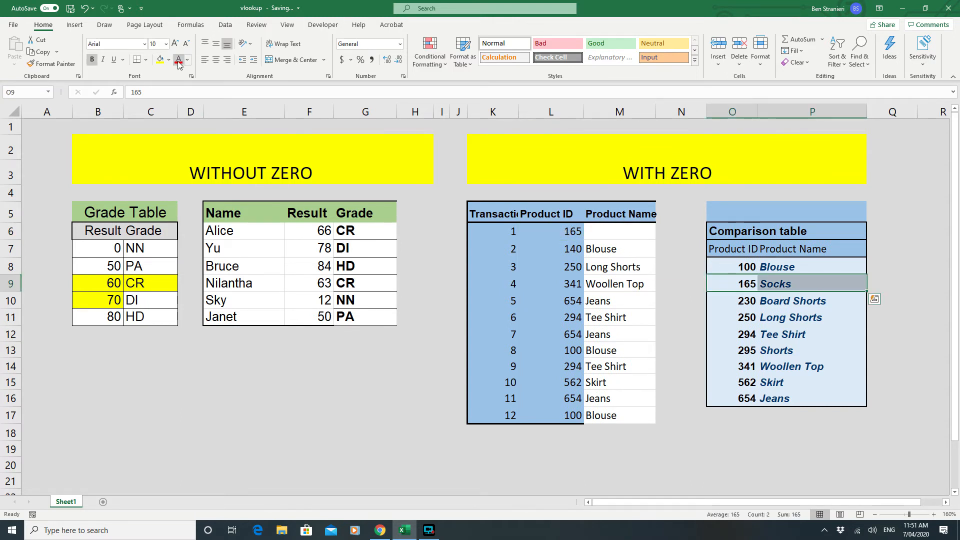
left_click(160, 59)
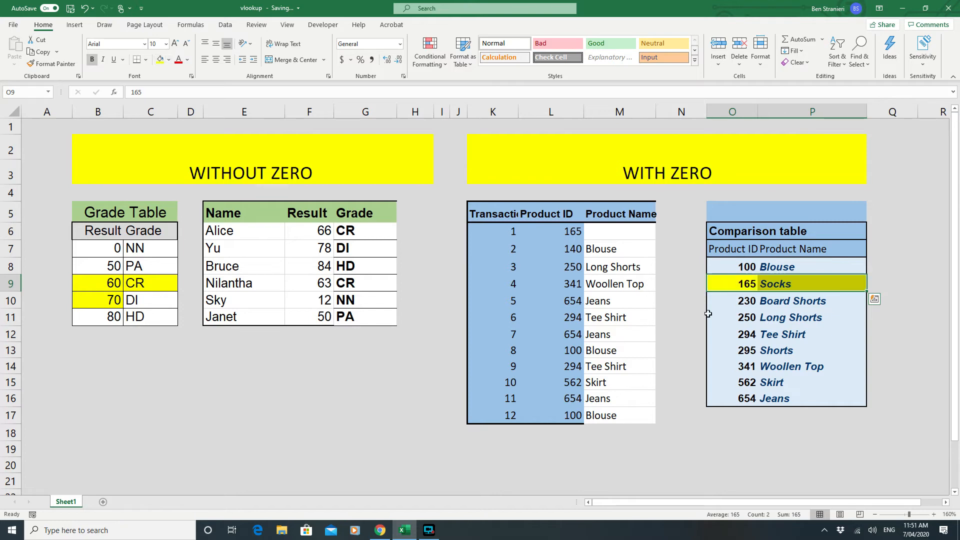
Step: Enter the exact-match formula =VLOOKUP(L6,O8:P16,2,0) in M6 to look up the first transaction's product name
left_click(612, 234)
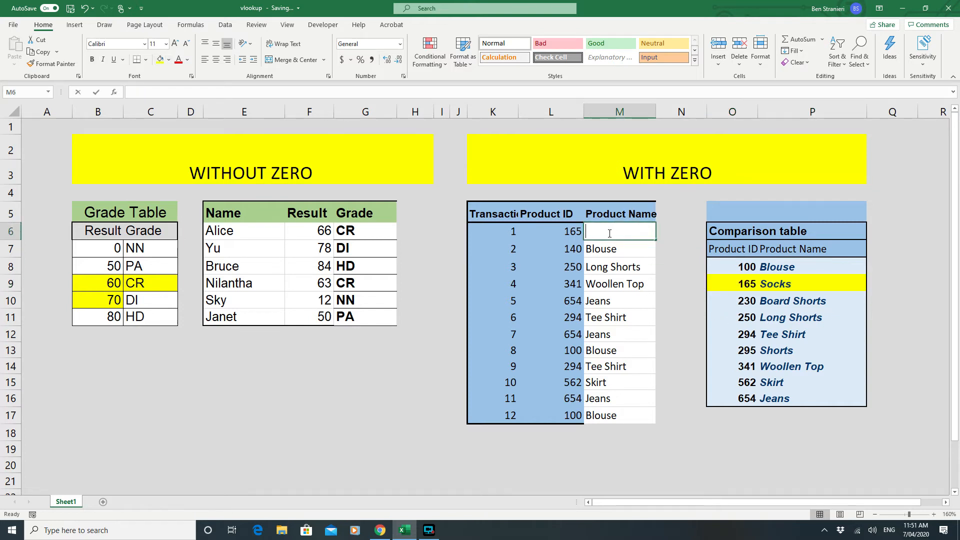
type("=vlook")
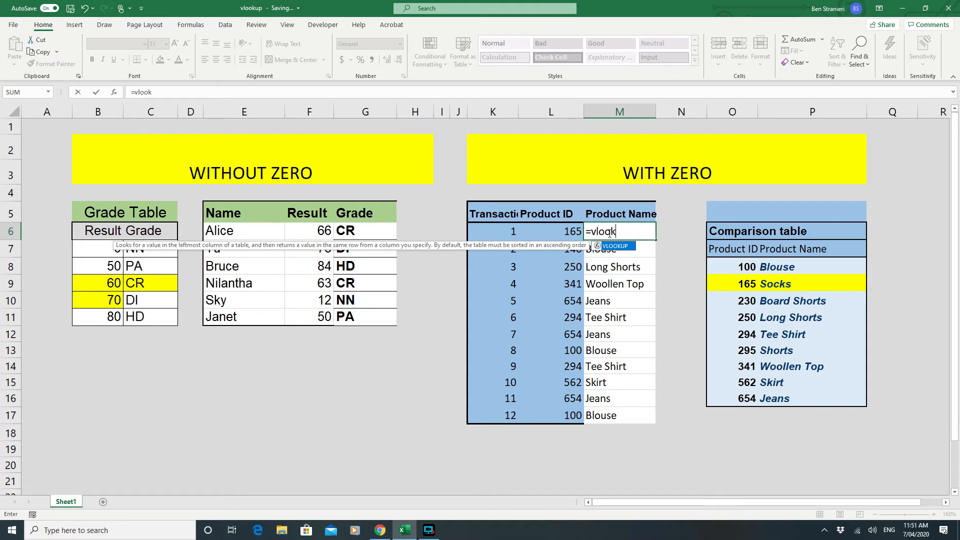
type("up(")
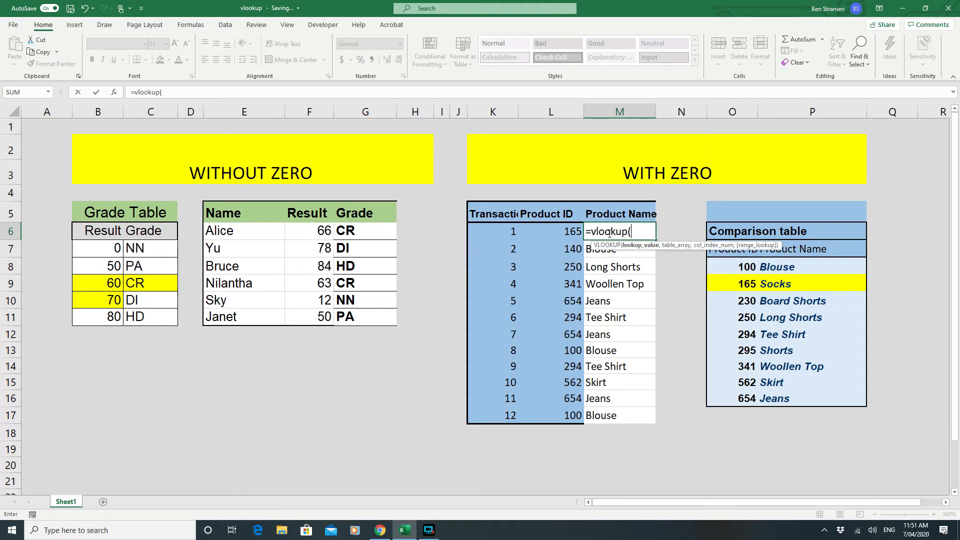
left_click(570, 236)
type(",")
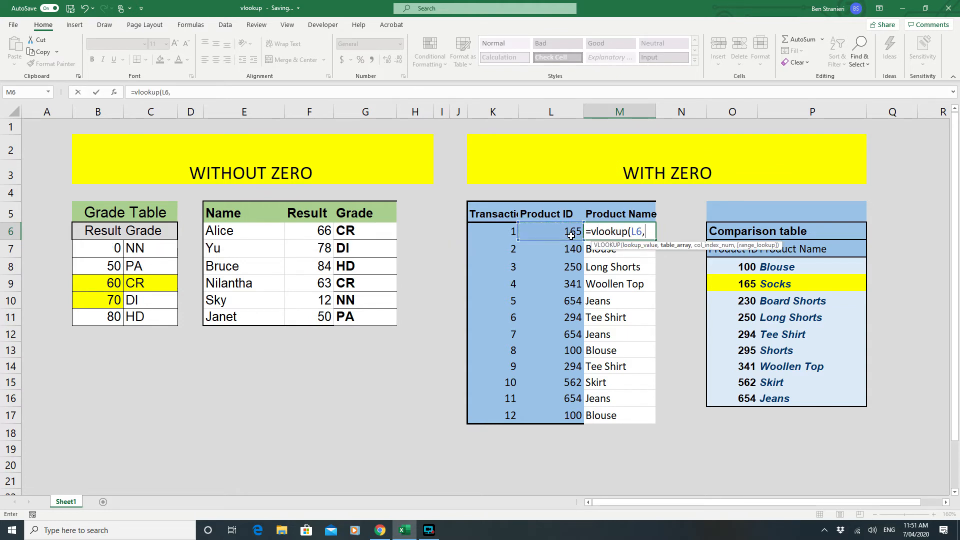
left_click_drag(745, 267, 816, 406)
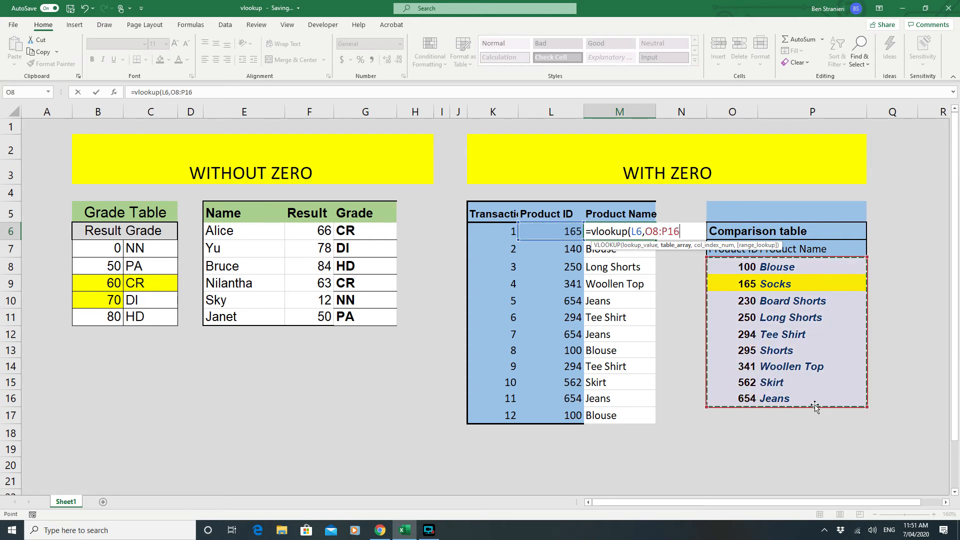
type(",")
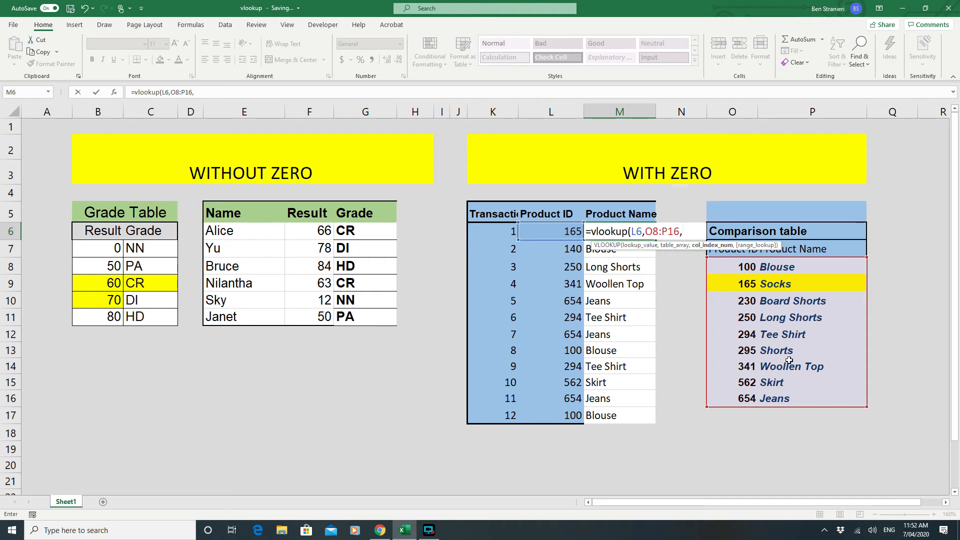
type("2")
type(",0")
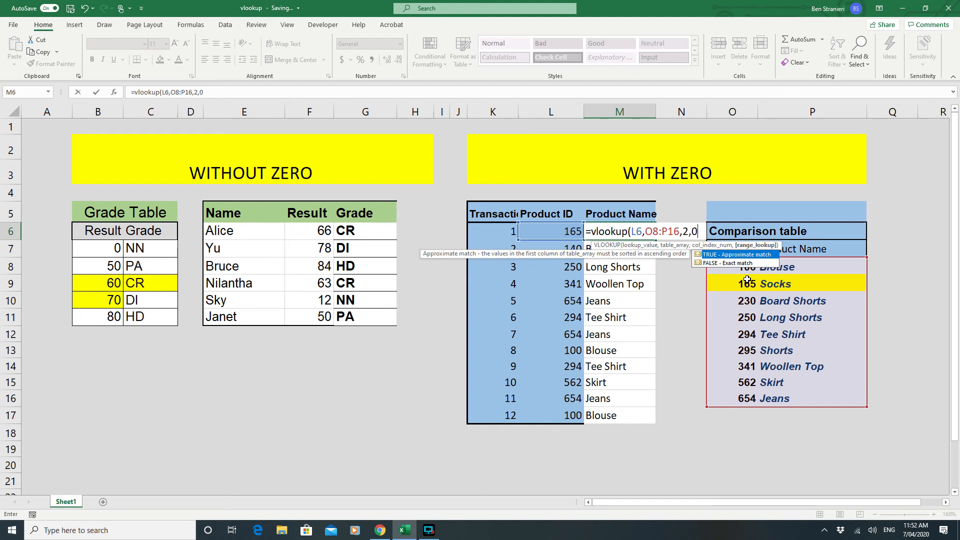
type(")")
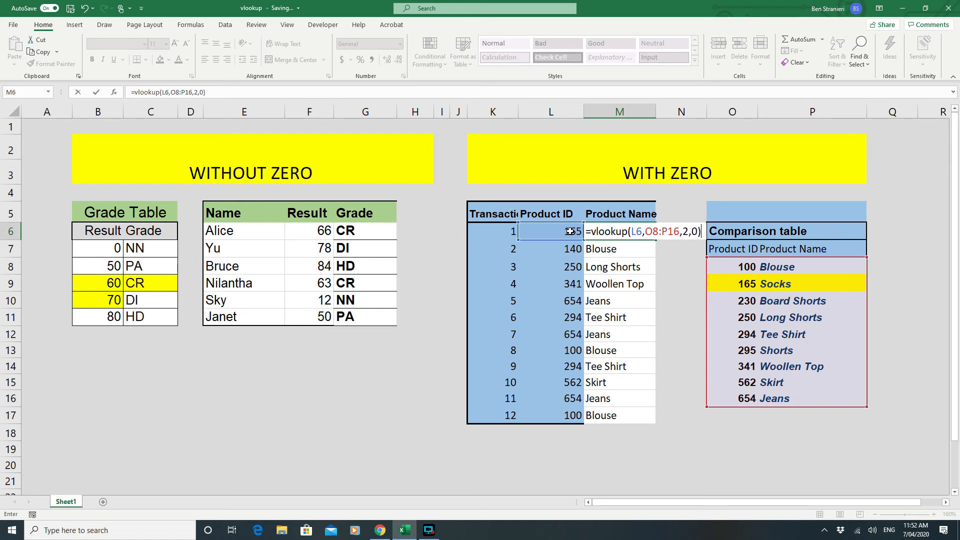
key("Return")
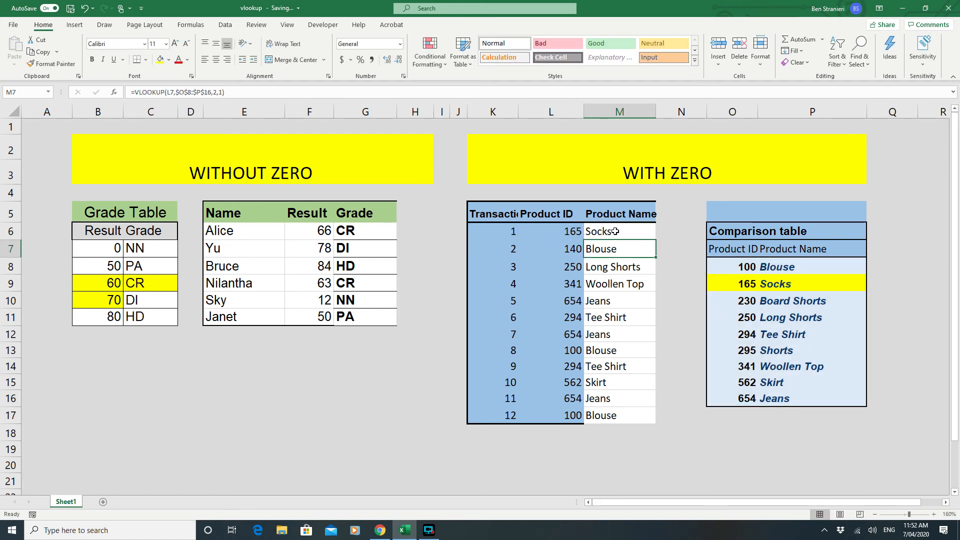
Step: Change the first transaction's Product ID in L6 to 166 and check the exact-match lookup in M6
double_click(578, 231)
key("Delete")
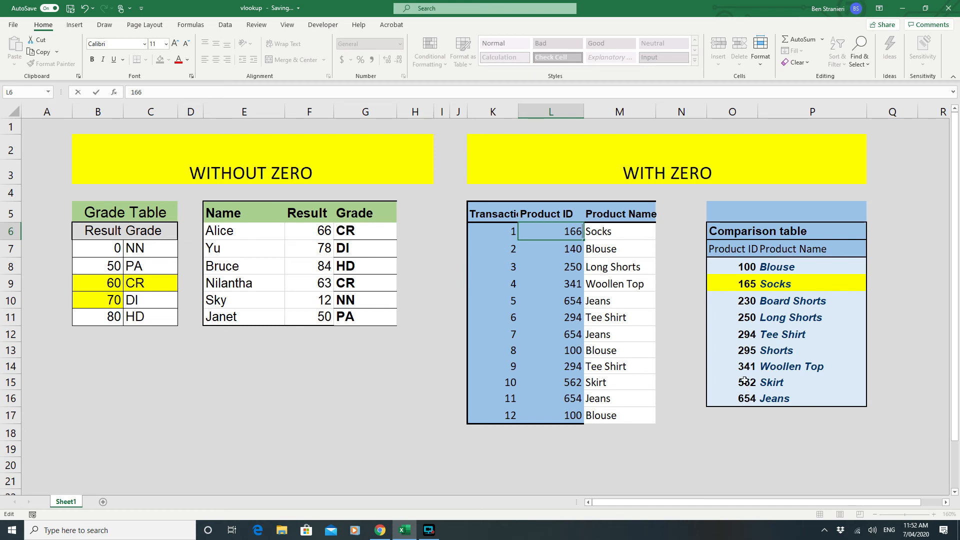
key("Return")
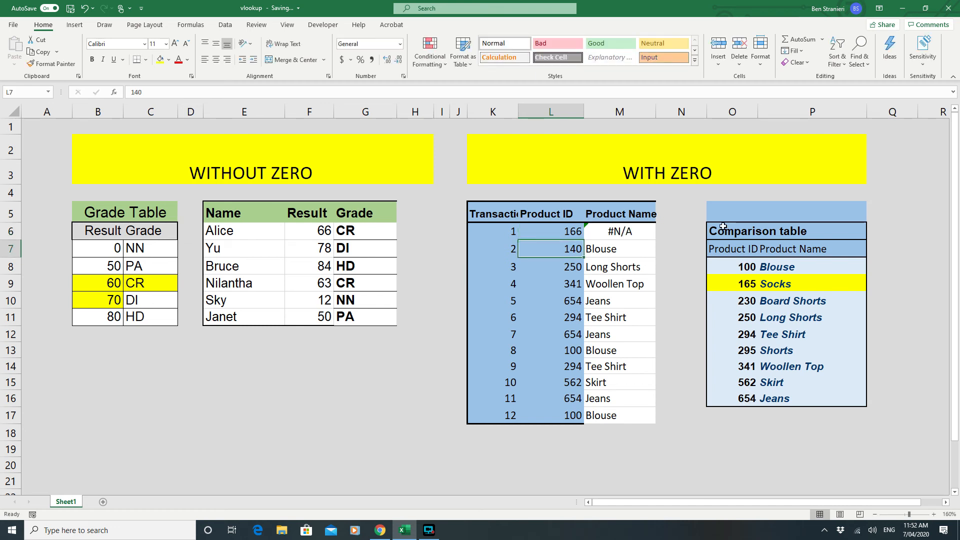
left_click(637, 238)
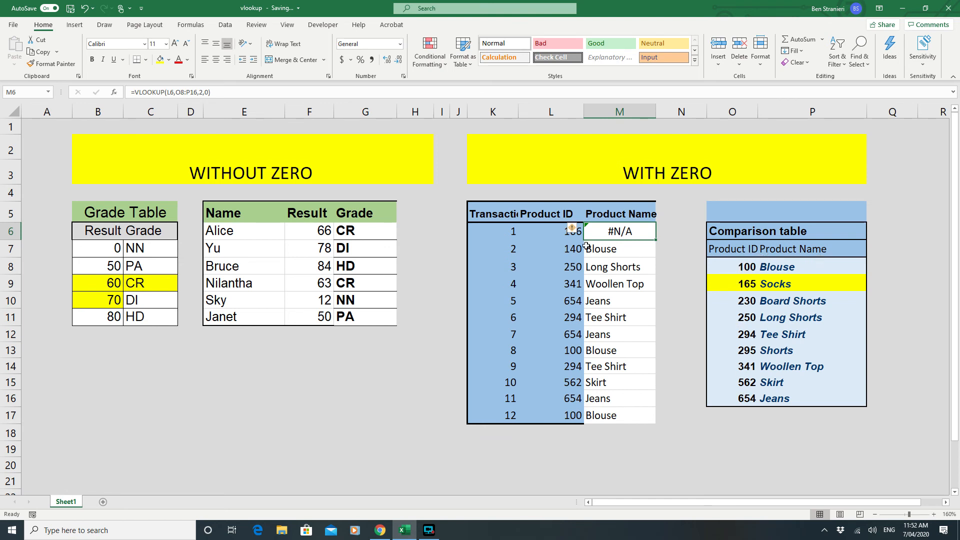
key("Down")
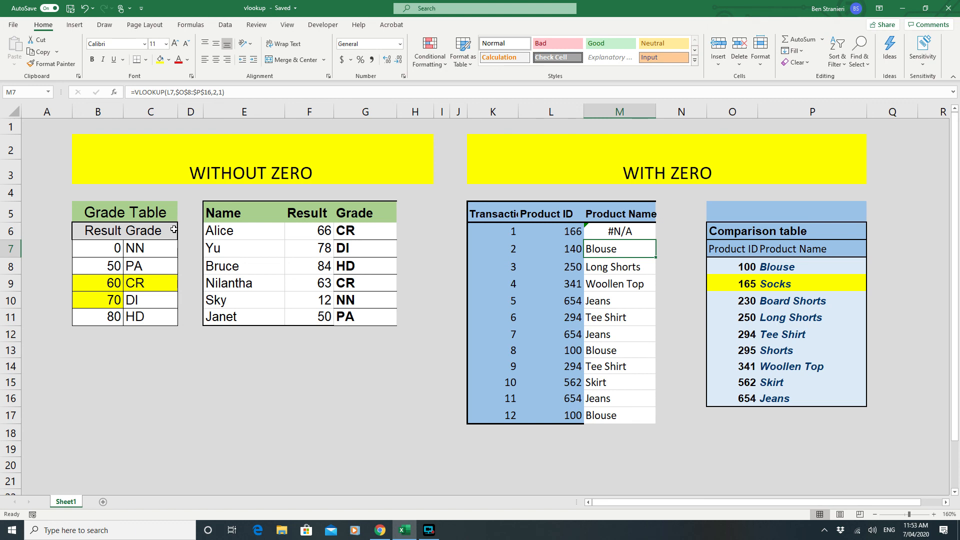
mouse_move(427, 535)
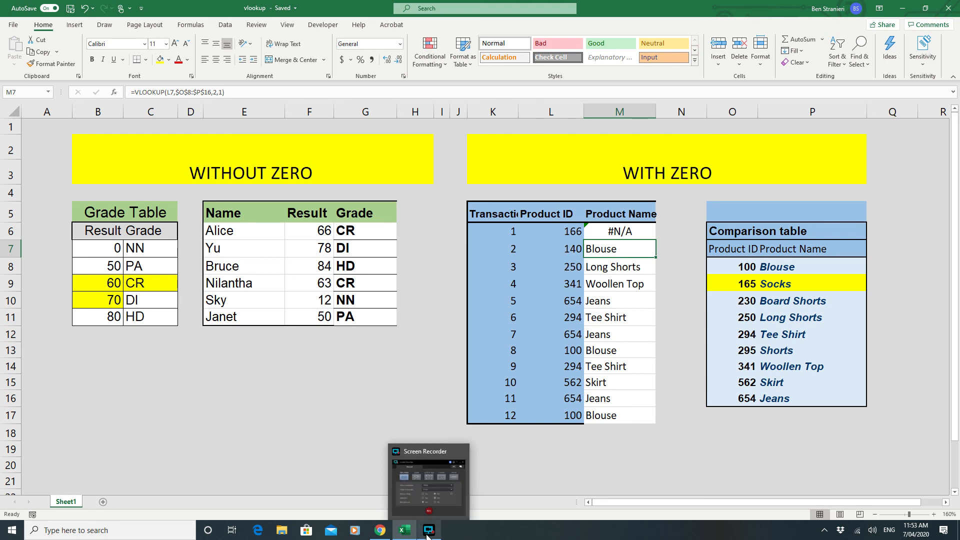